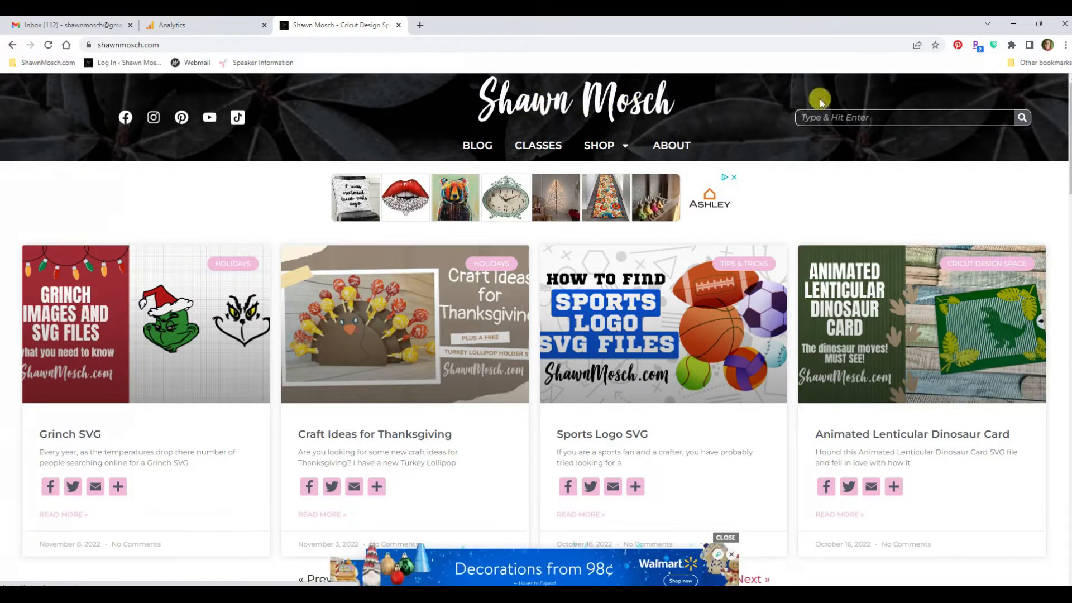
- Search the site for "free" and open the FREE Cricut Resources article
click(834, 115)
text(free)
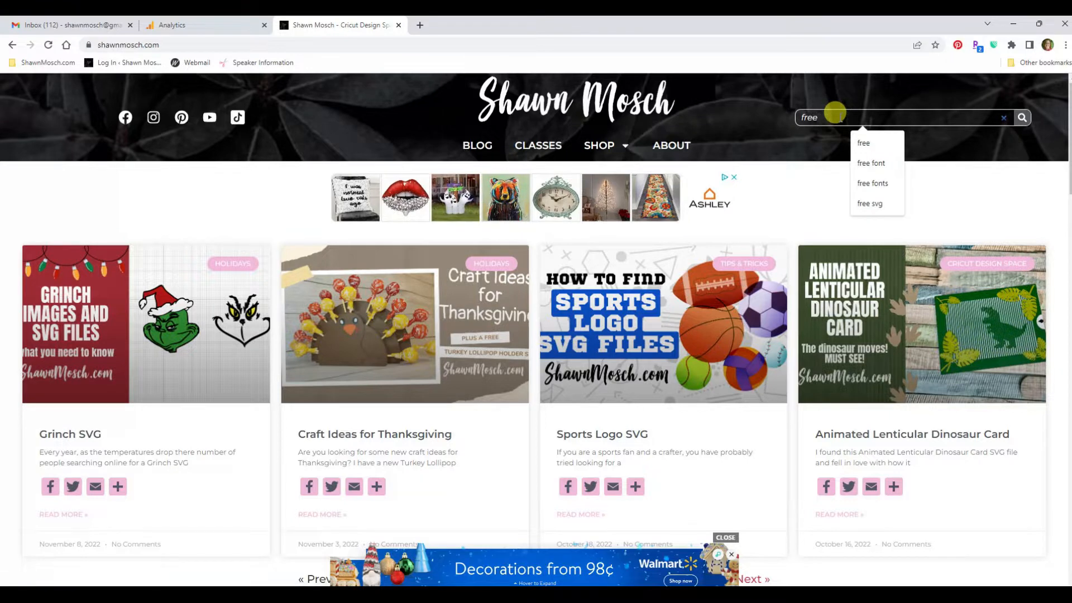
key(Return)
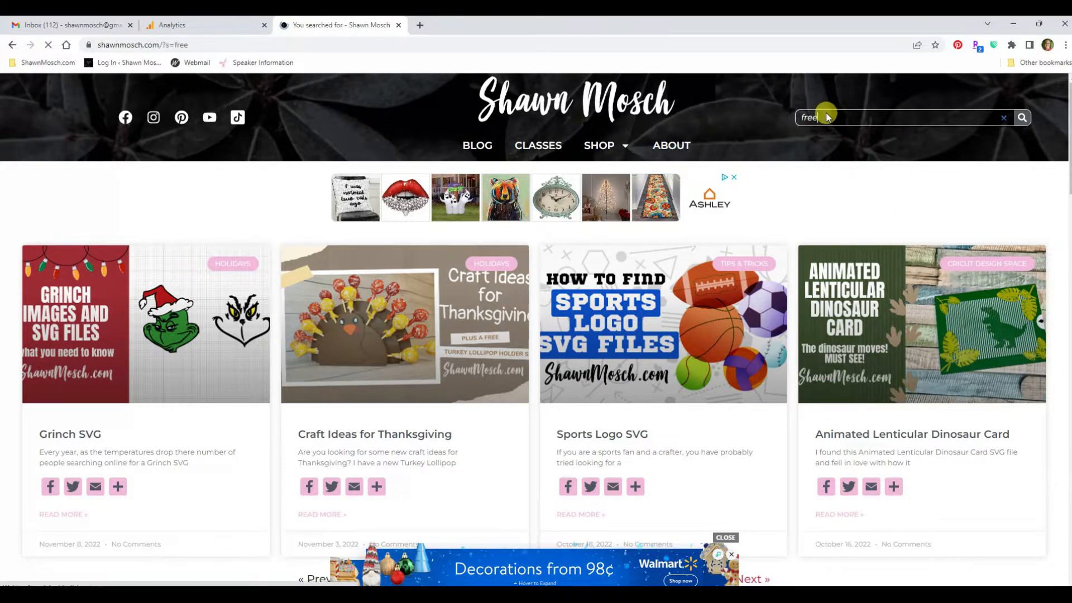
scroll(533, 299, down, 3)
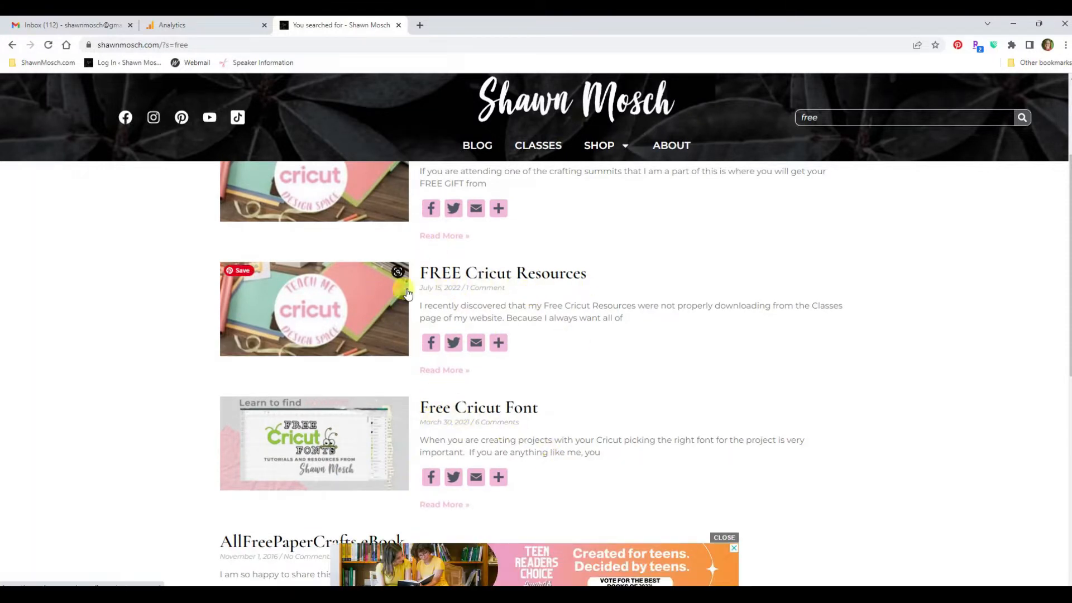
click(461, 277)
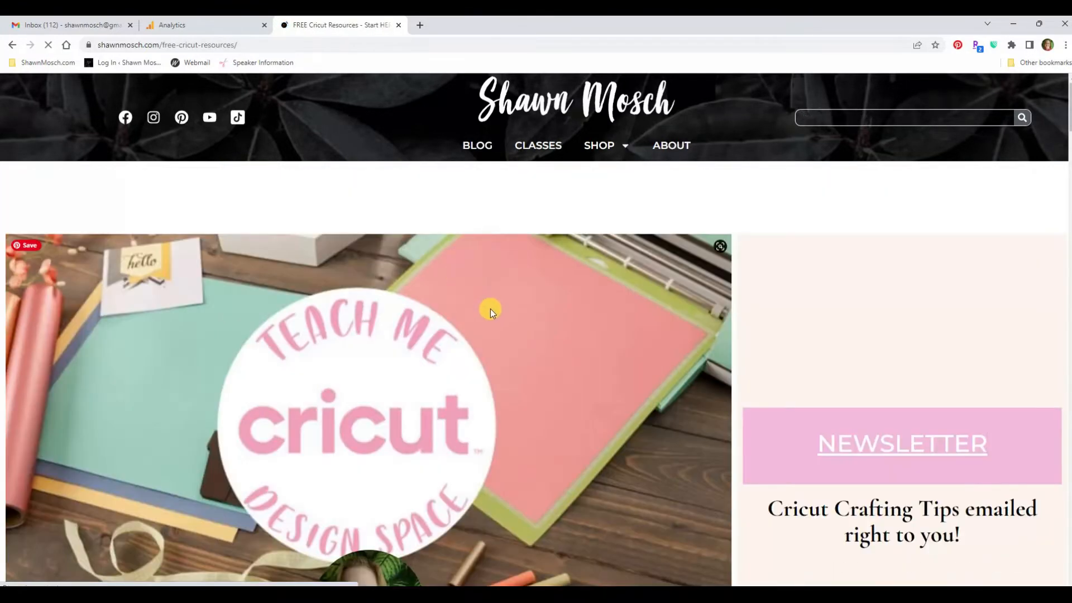
- Download the Reindeer Candy Holder SVG file from the Free Cricut Resources article
scroll(491, 310, down, 4)
scroll(490, 309, down, 10)
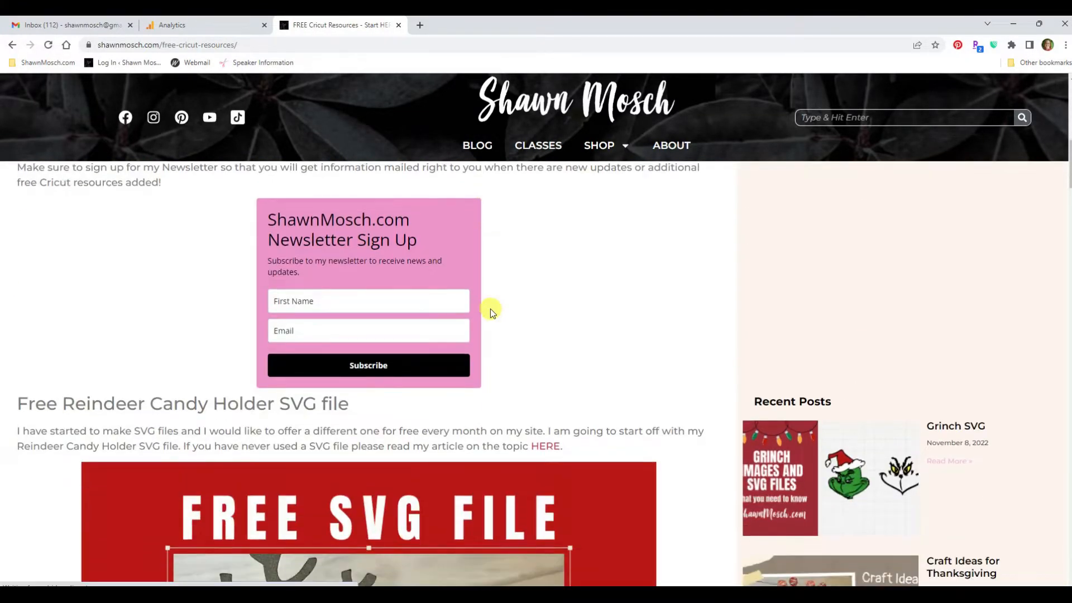
scroll(490, 310, down, 2)
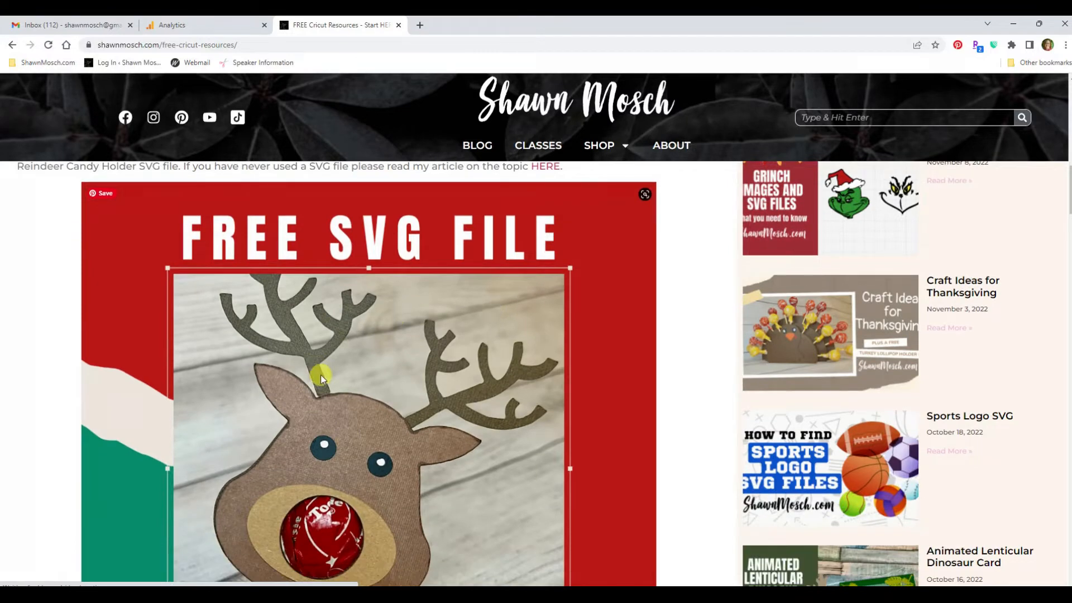
scroll(320, 374, down, 7)
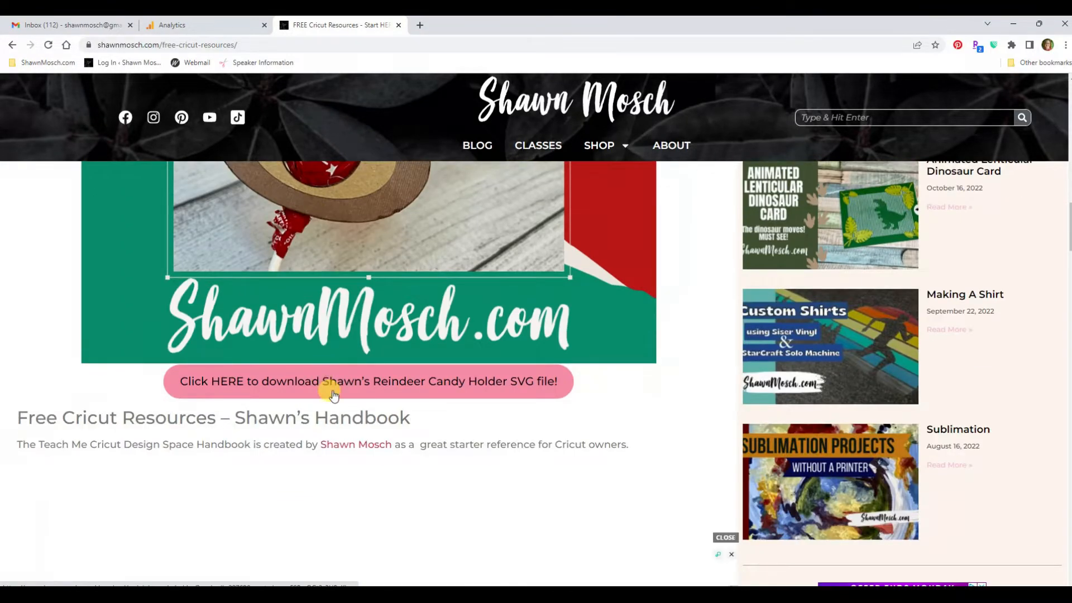
click(379, 384)
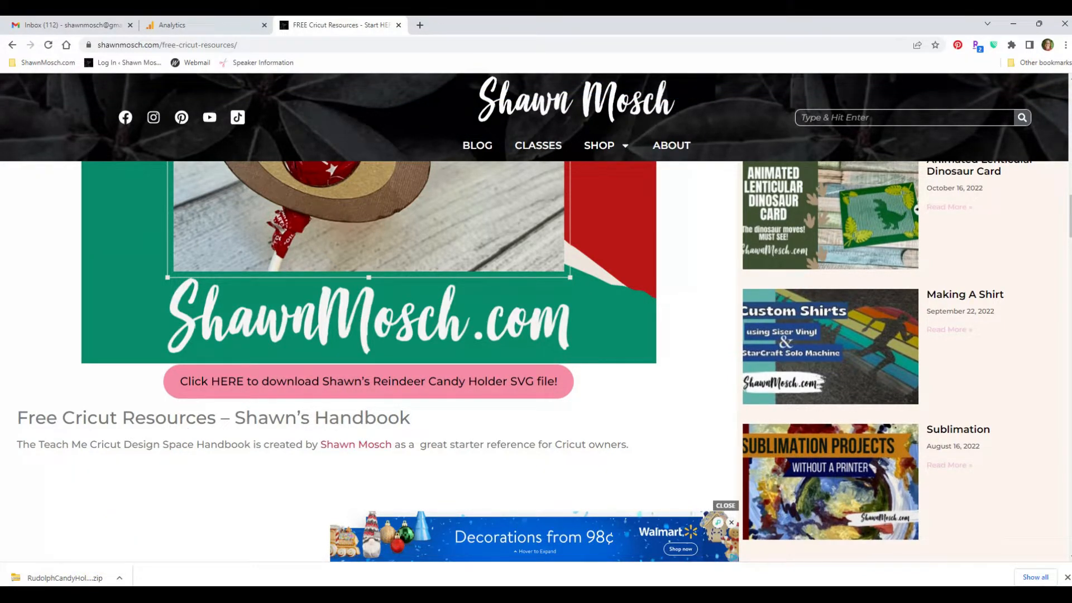
- Switch to File Explorer and open the Downloads folder
key(super+e)
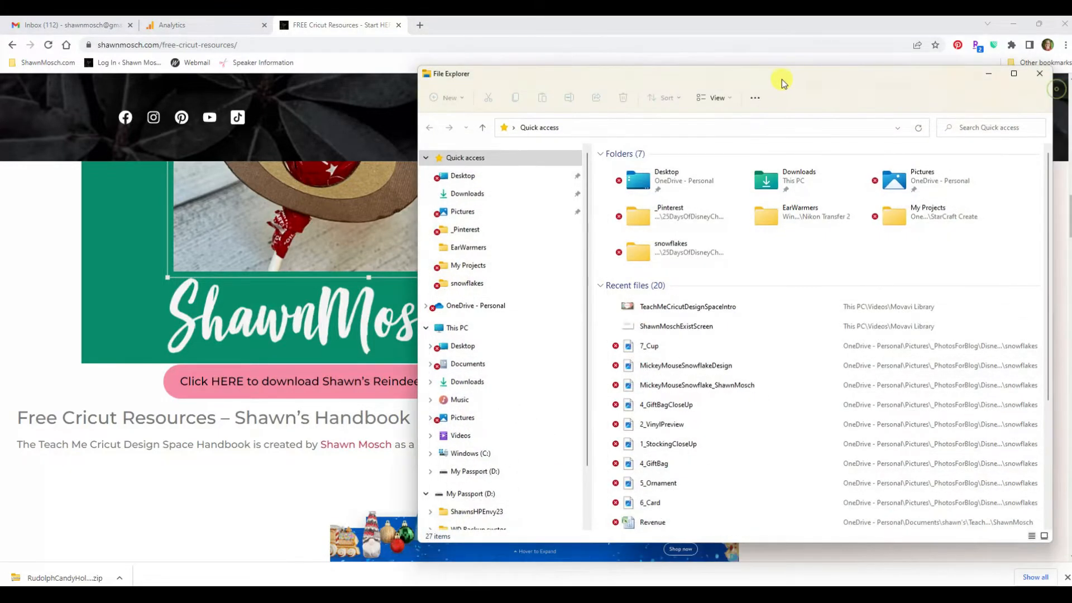
drag(776, 83, 509, 101)
click(510, 199)
double_click(511, 199)
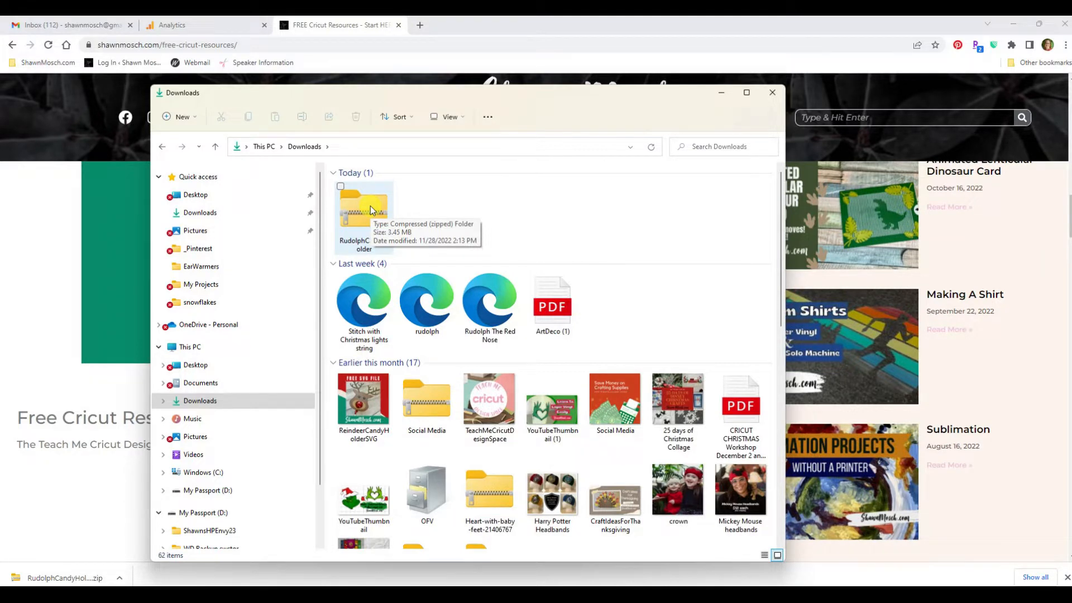
- Extract the zipped RudolphCandyHolder folder into Downloads and close both File Explorer windows
right_click(357, 201)
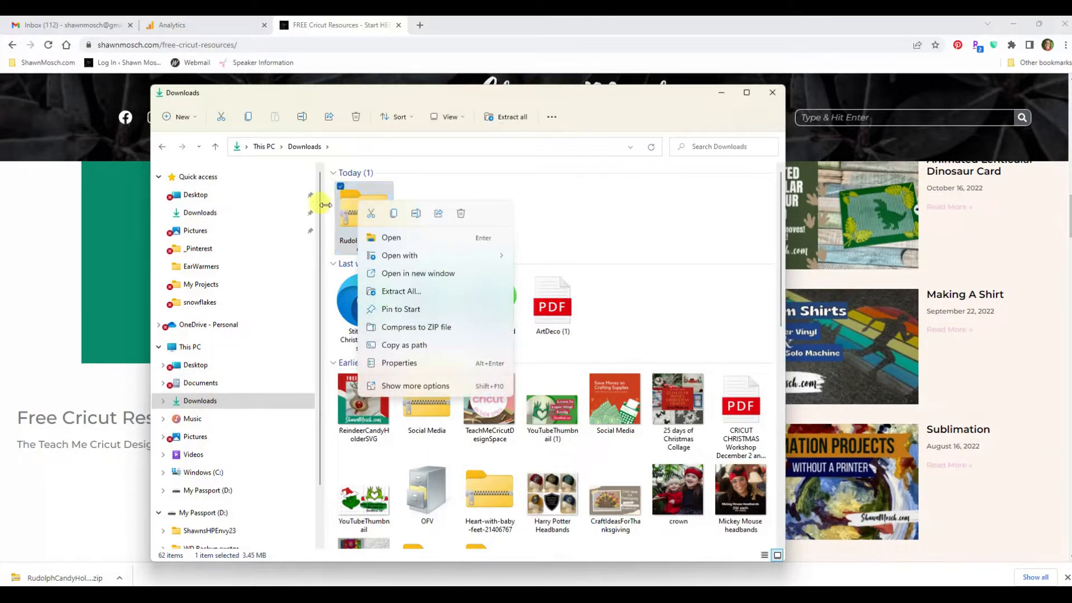
click(393, 293)
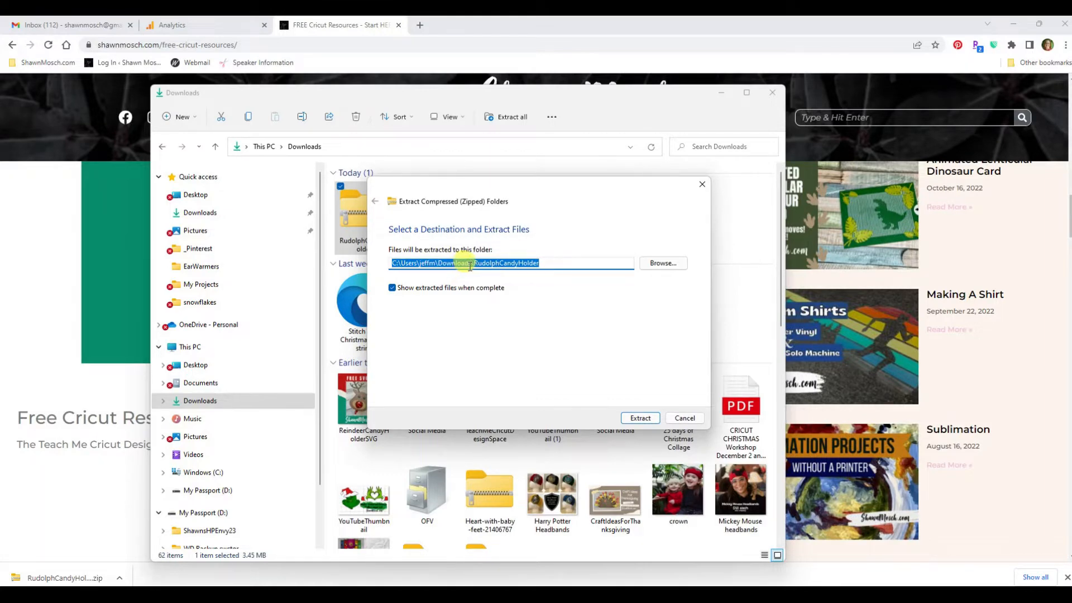
click(642, 417)
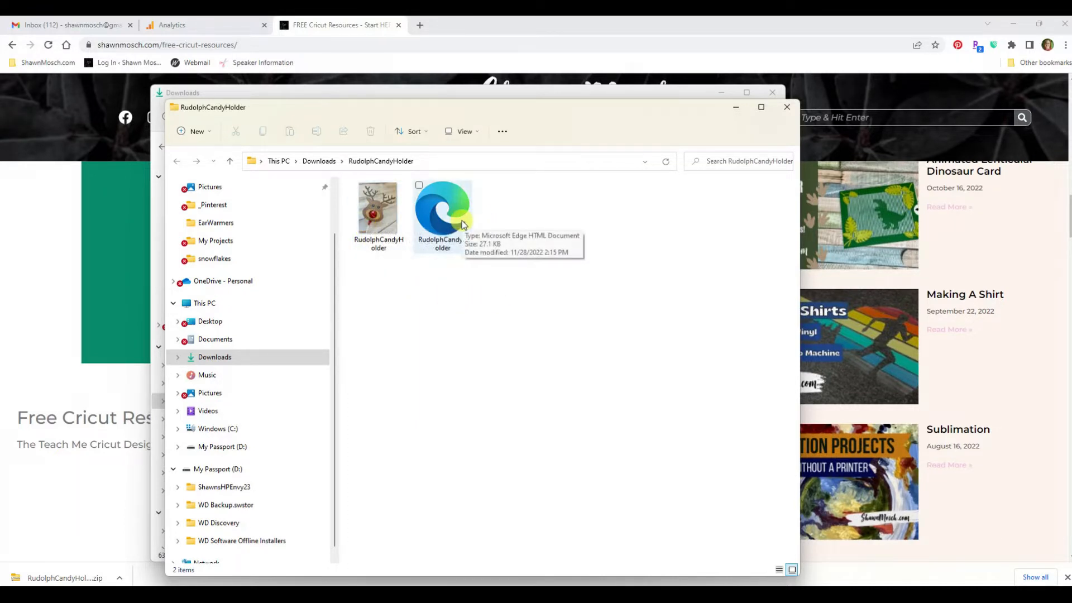
click(789, 109)
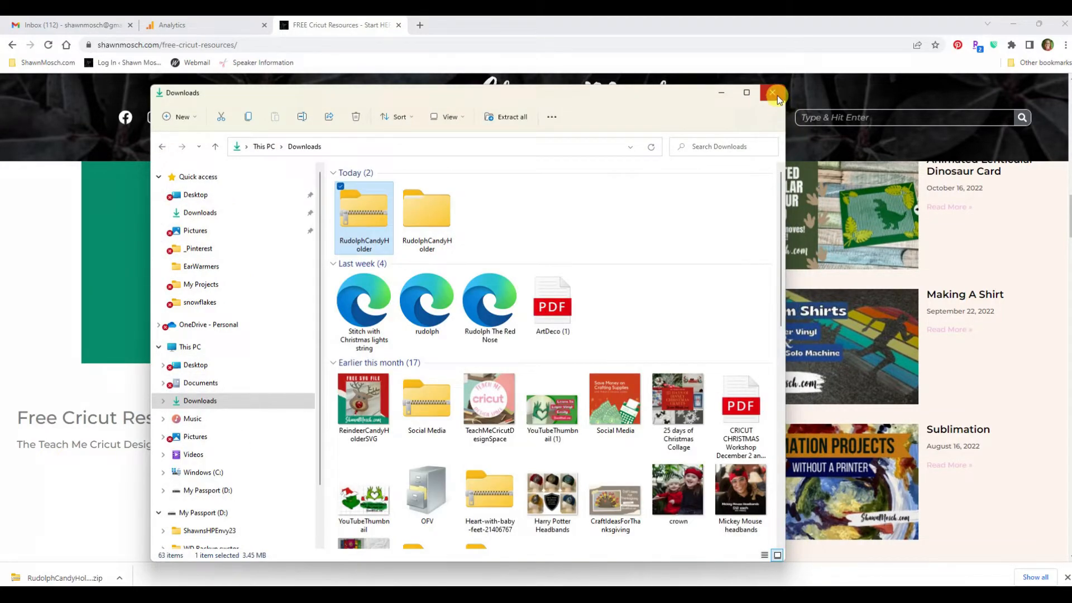
click(774, 94)
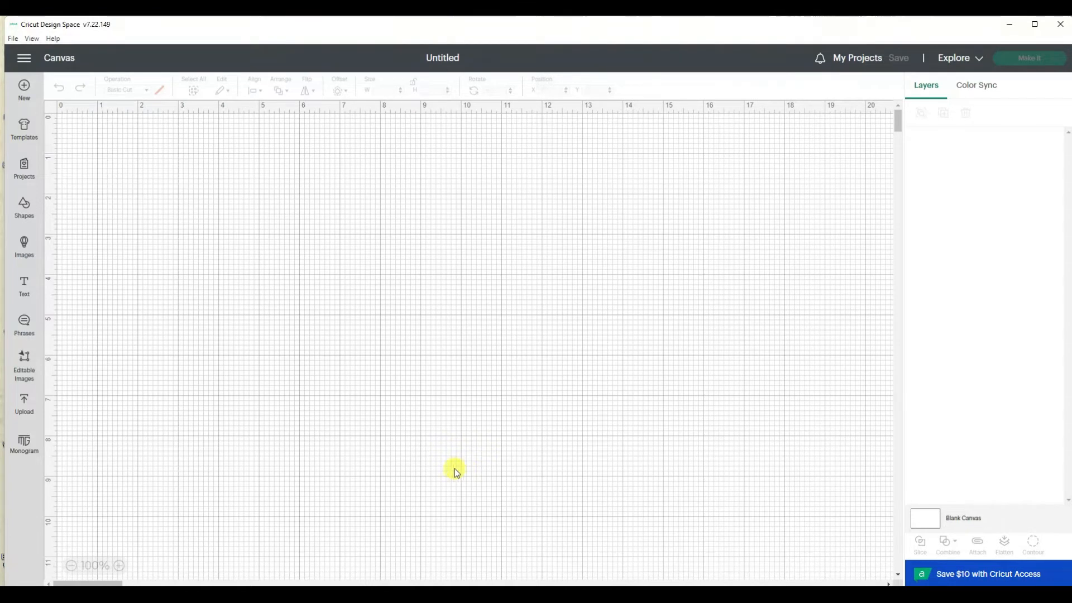
- Switch to Cricut Design Space, start an image upload and browse to the extracted RudolphCandyHolder folder in Downloads
click(26, 405)
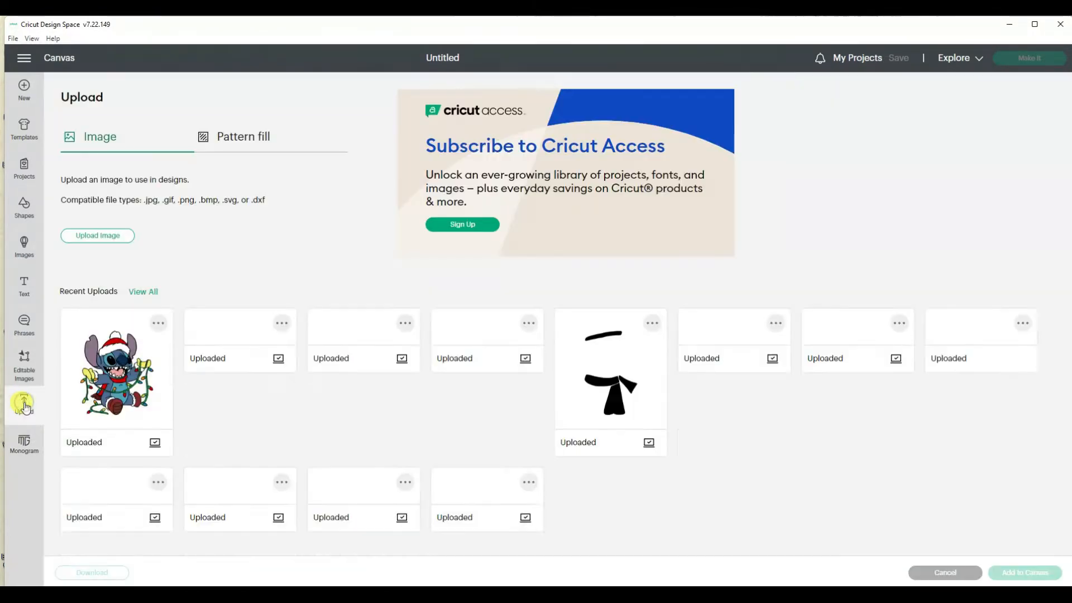
click(91, 239)
click(577, 317)
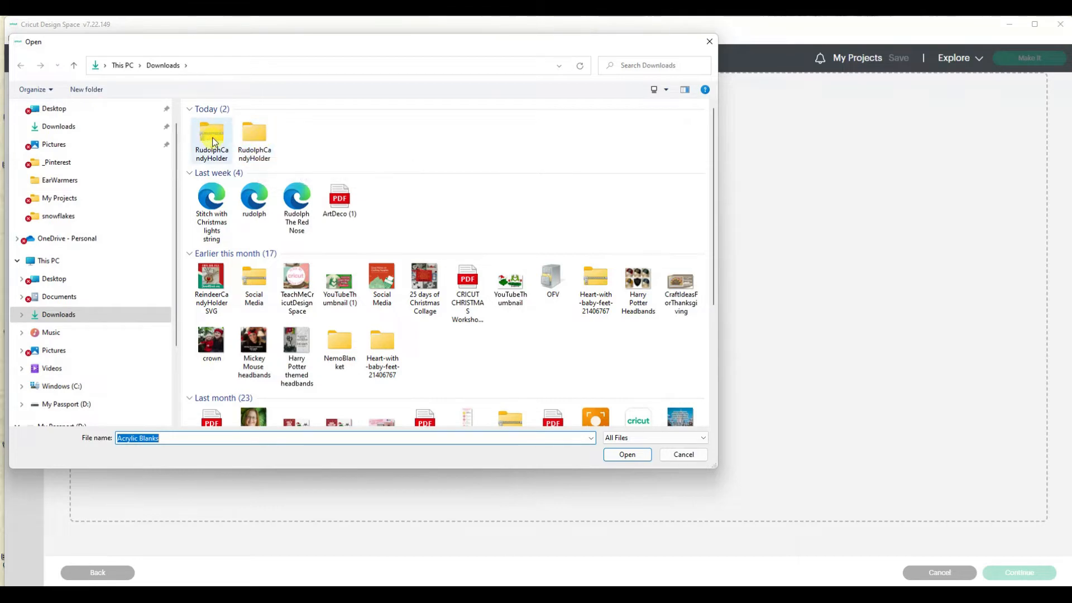
double_click(260, 130)
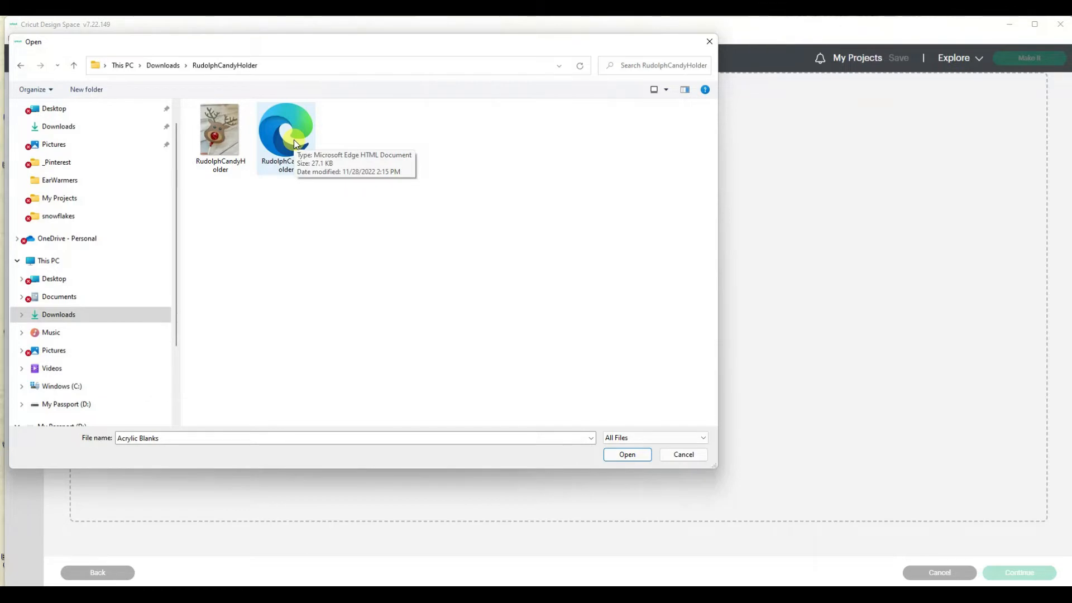
- Show the folder's files in Details view and widen the Type and Name columns to reveal their full entries
click(664, 92)
click(684, 147)
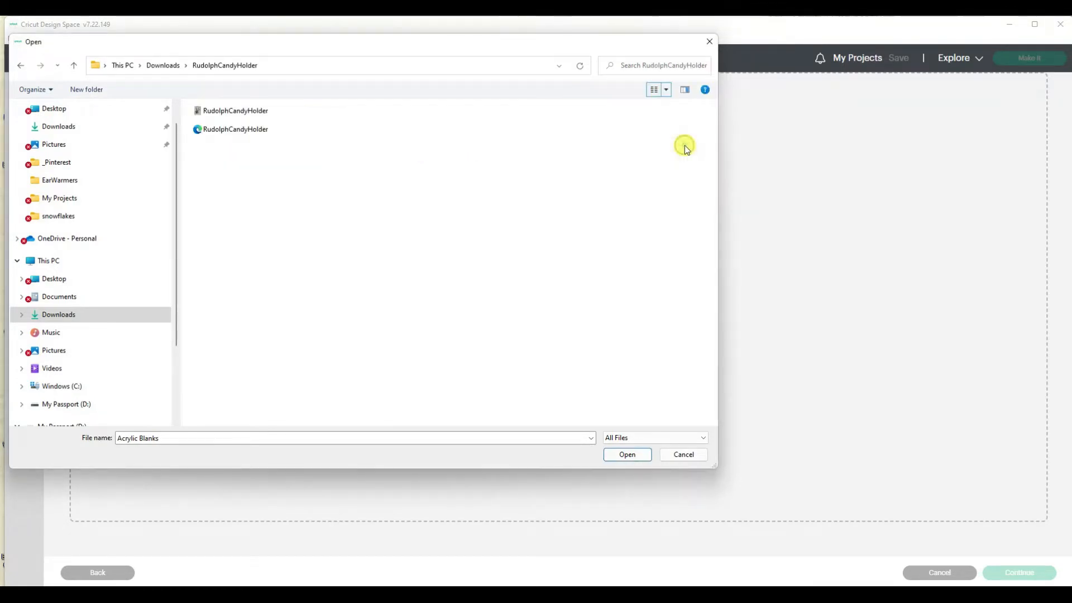
click(666, 89)
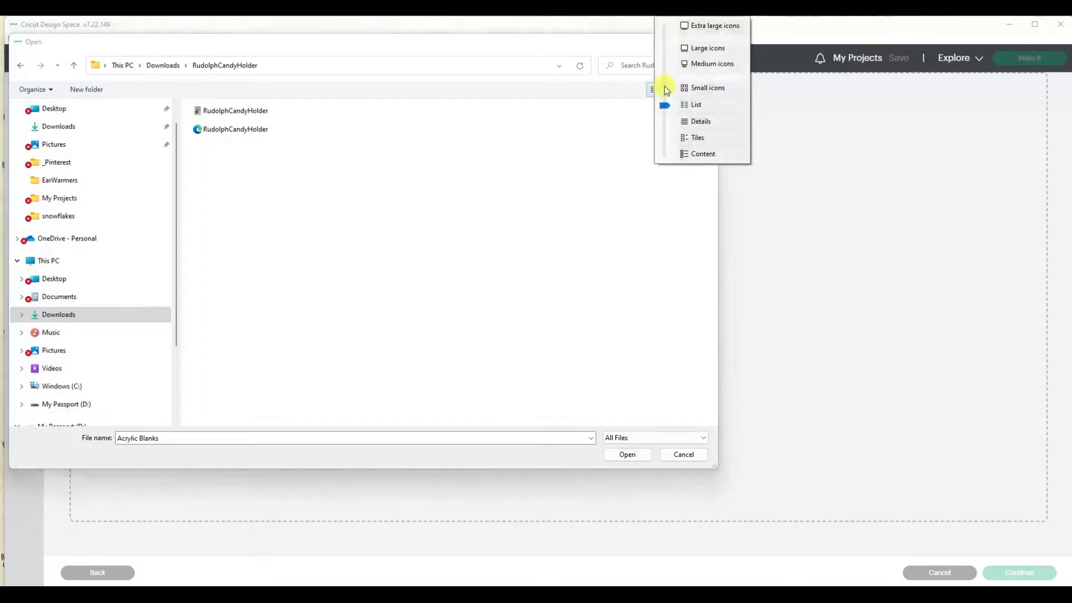
click(687, 122)
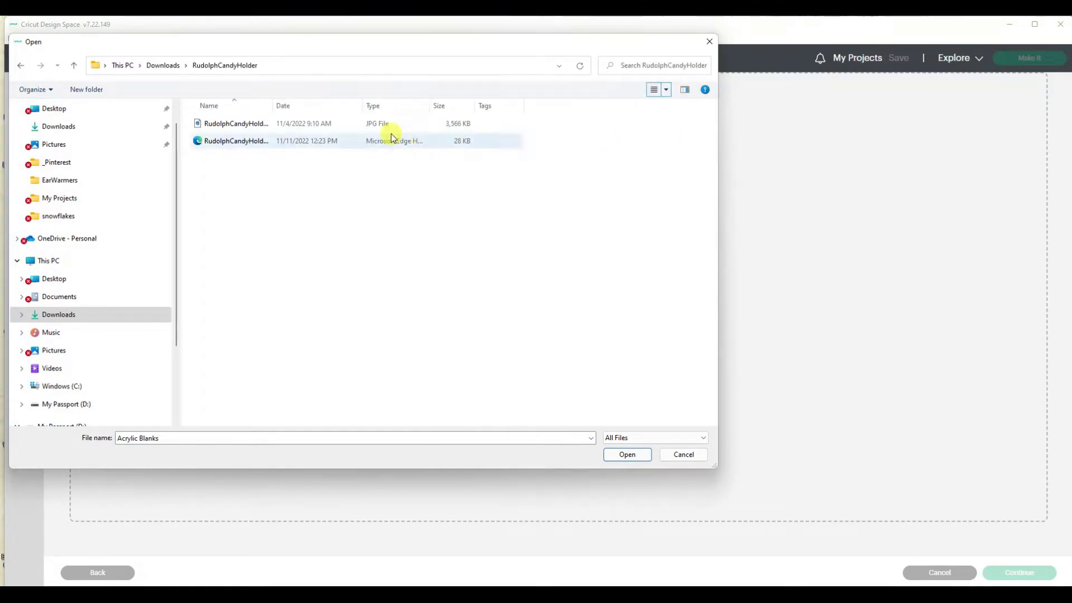
drag(431, 104, 503, 105)
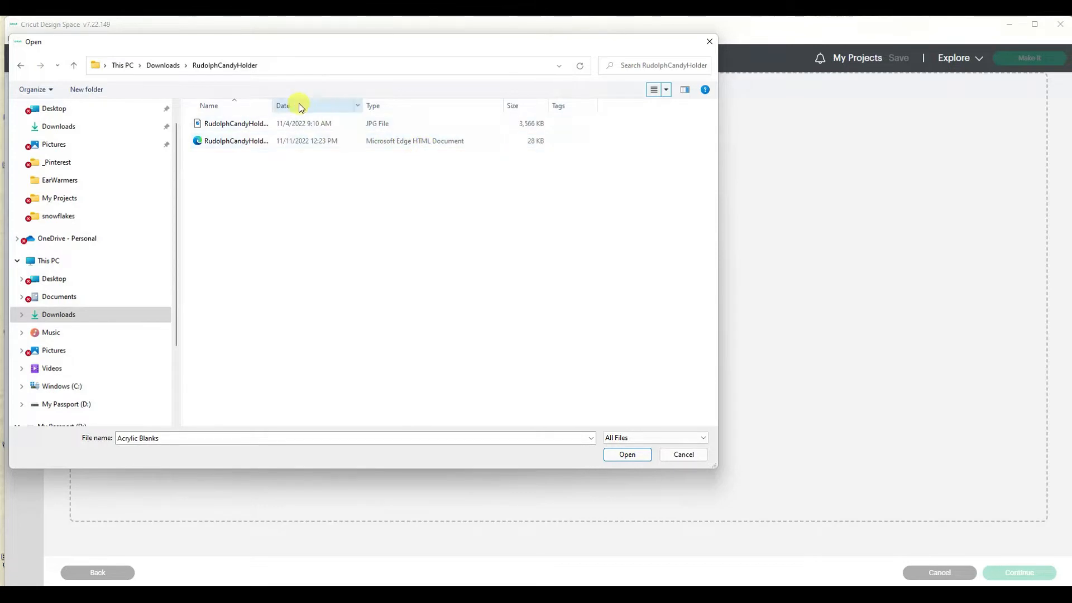
drag(276, 105, 307, 106)
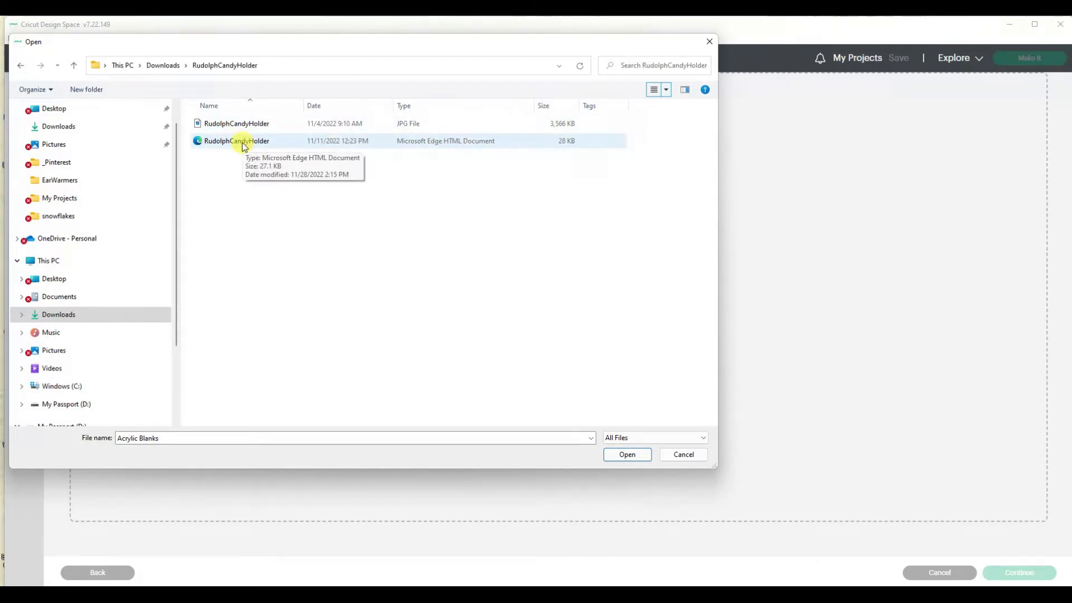
- Upload the RudolphCandyHolder file of type Microsoft Edge HTML Document and add the uploaded reindeer to the canvas
double_click(244, 147)
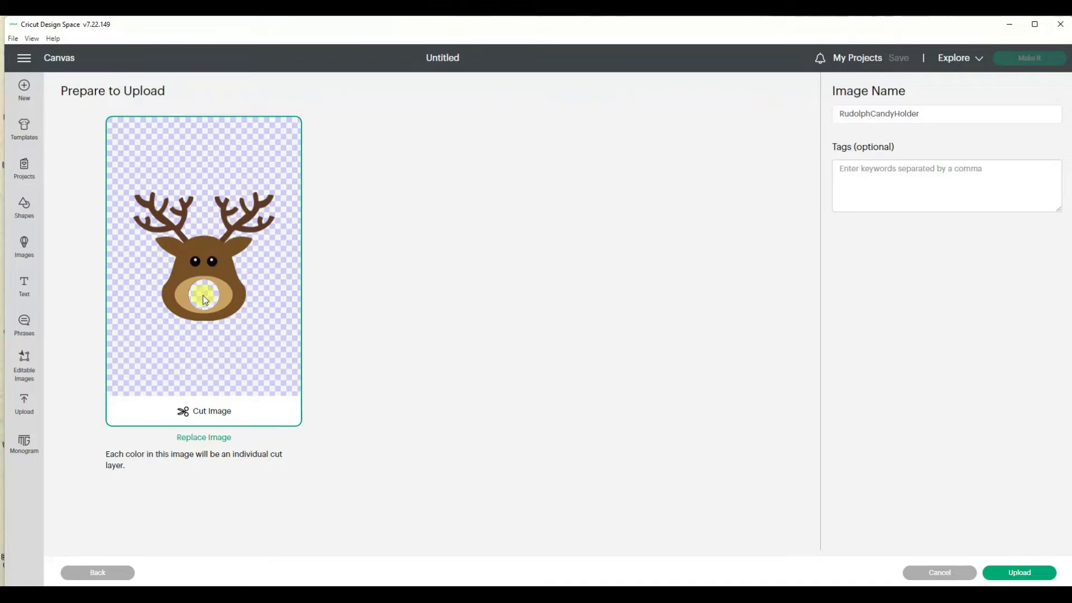
click(1037, 575)
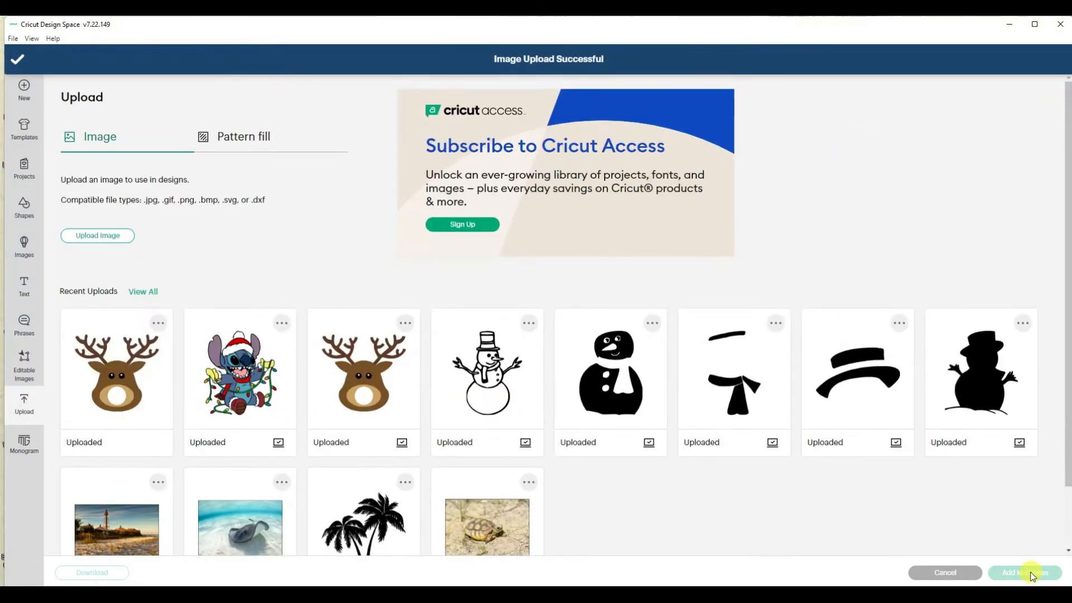
click(108, 379)
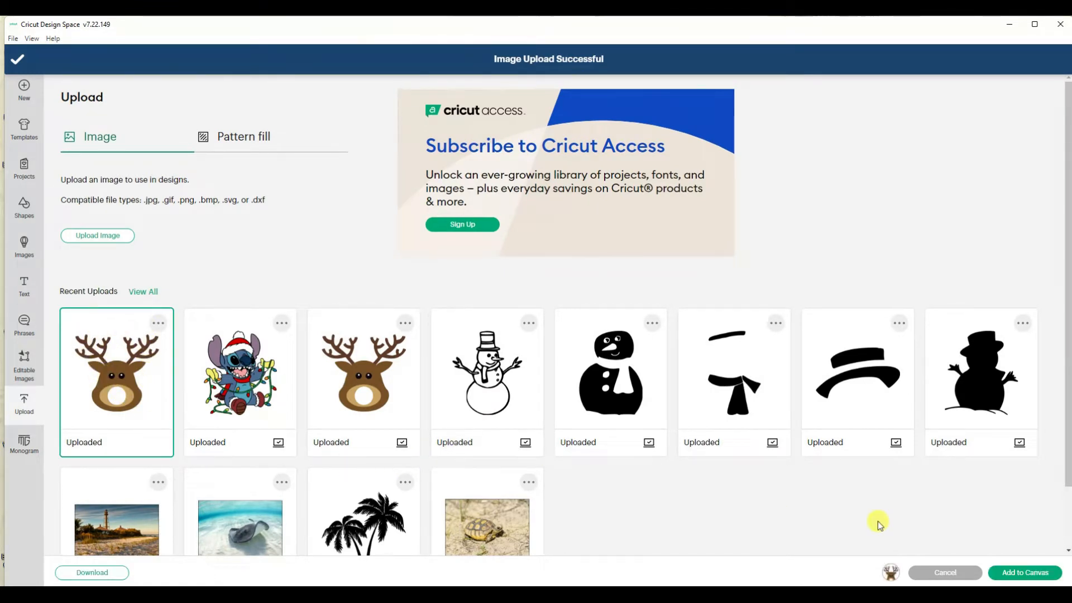
click(1033, 574)
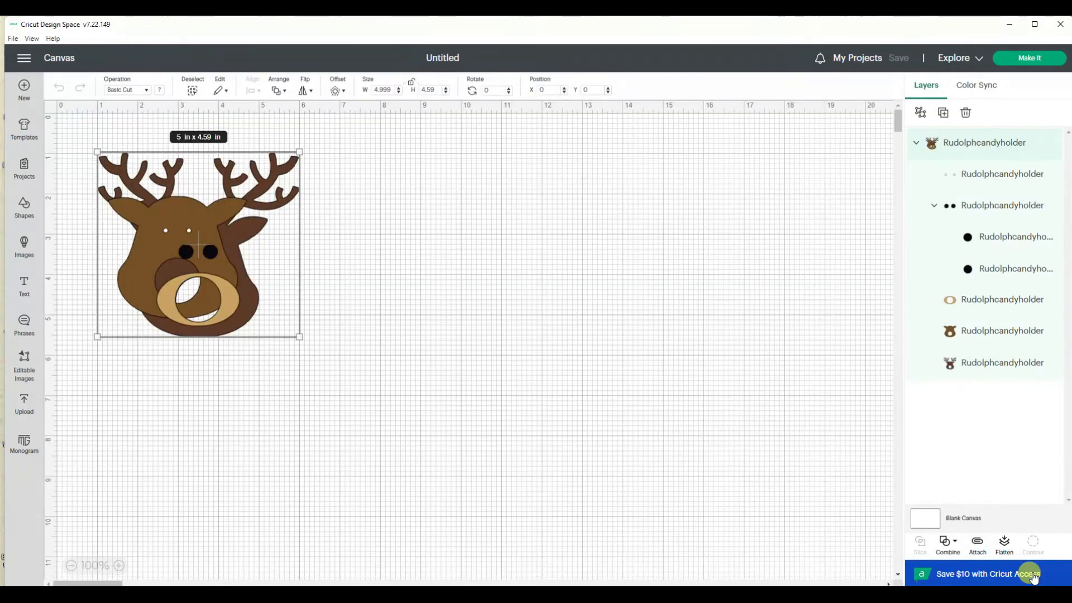
click(387, 291)
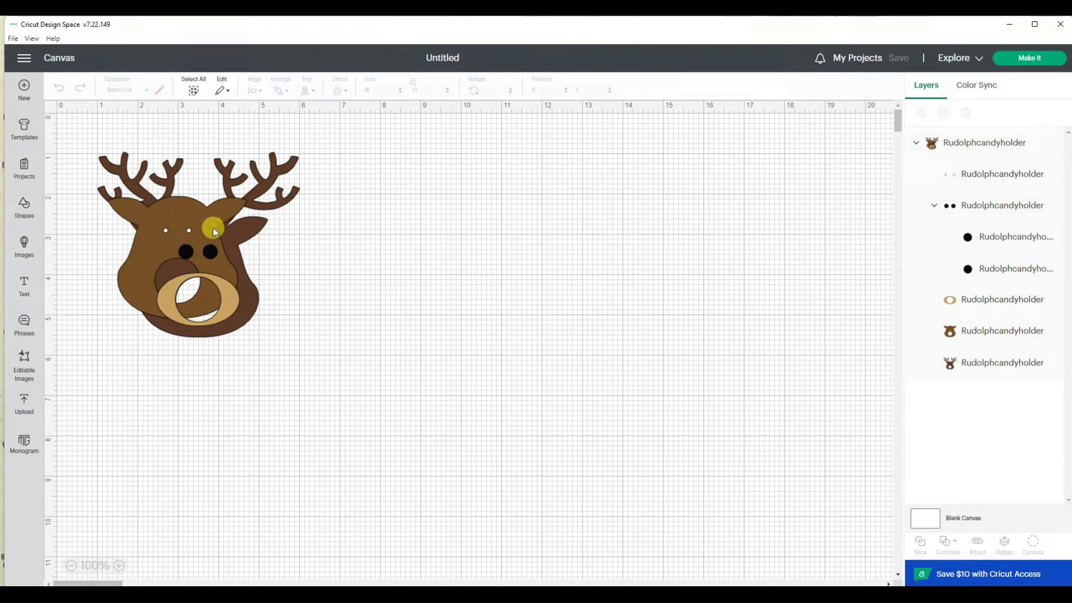
click(203, 212)
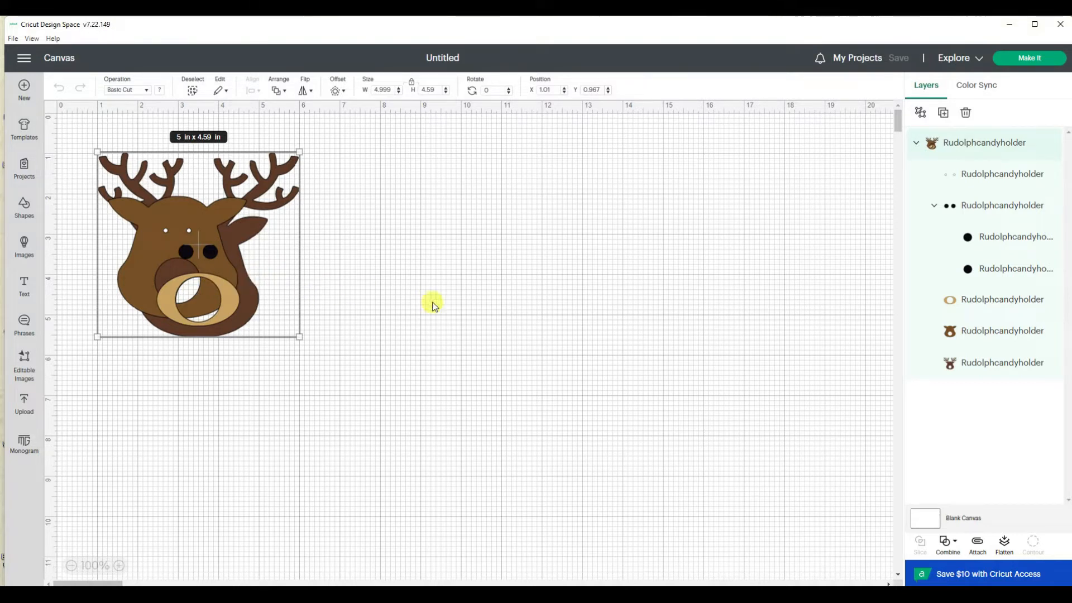
click(463, 300)
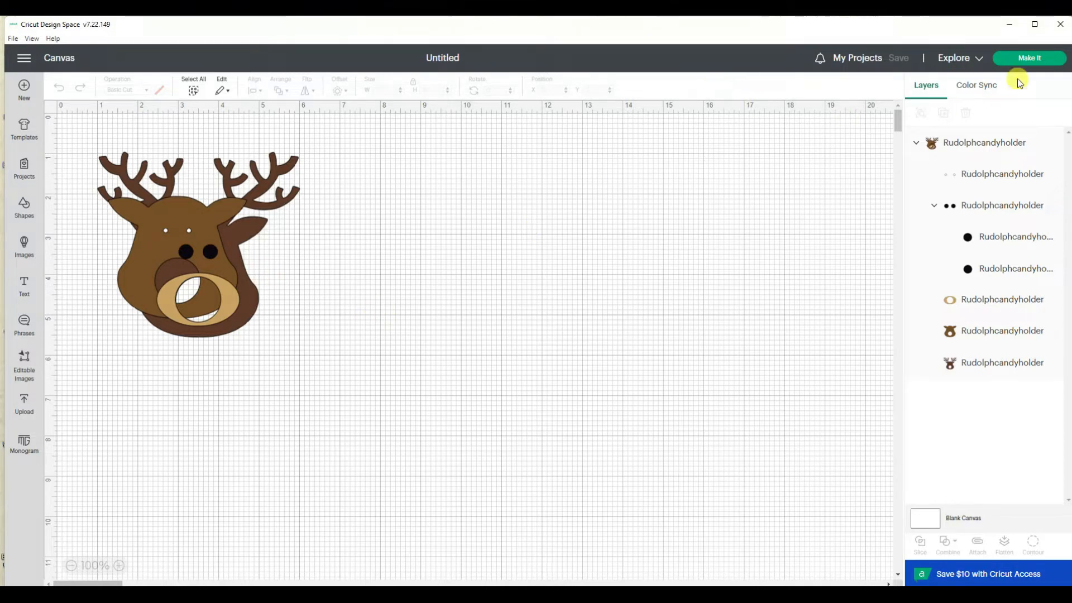
- Send the reindeer project to mat preparation and apply 2 project copies
click(1030, 58)
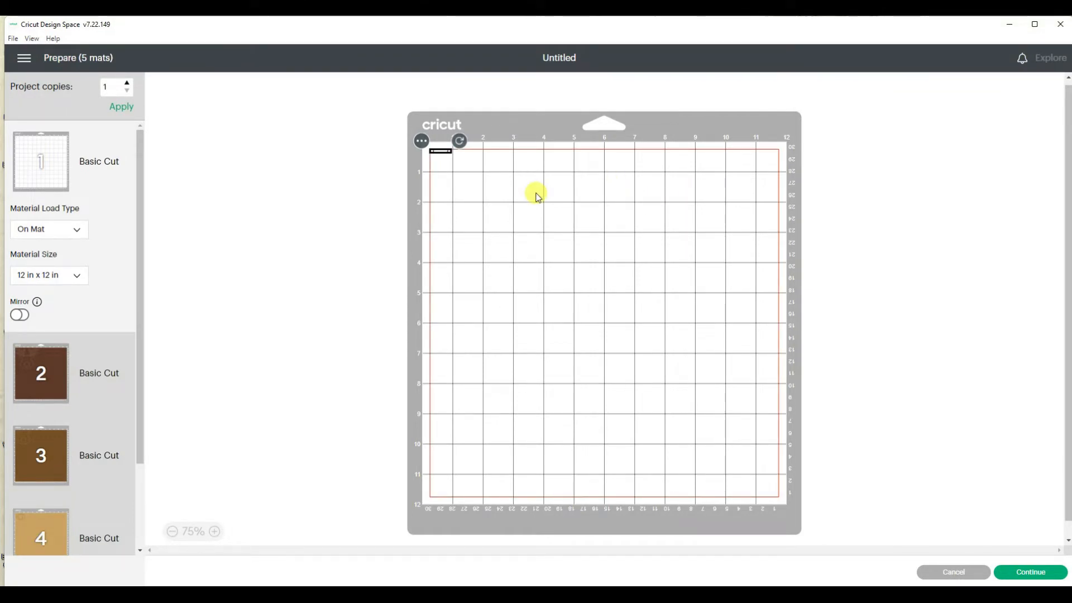
click(128, 84)
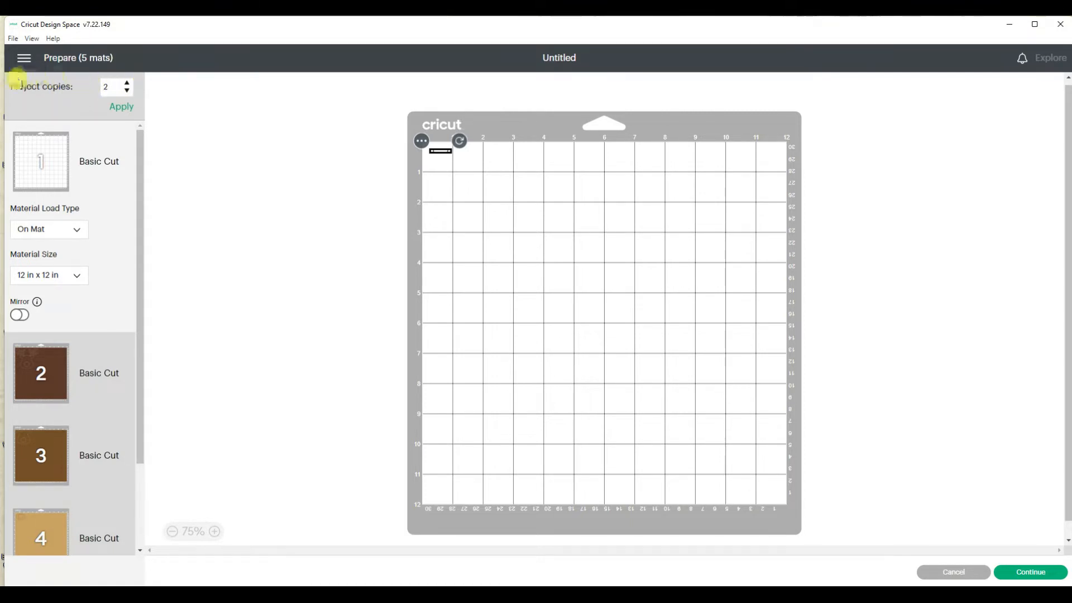
click(121, 109)
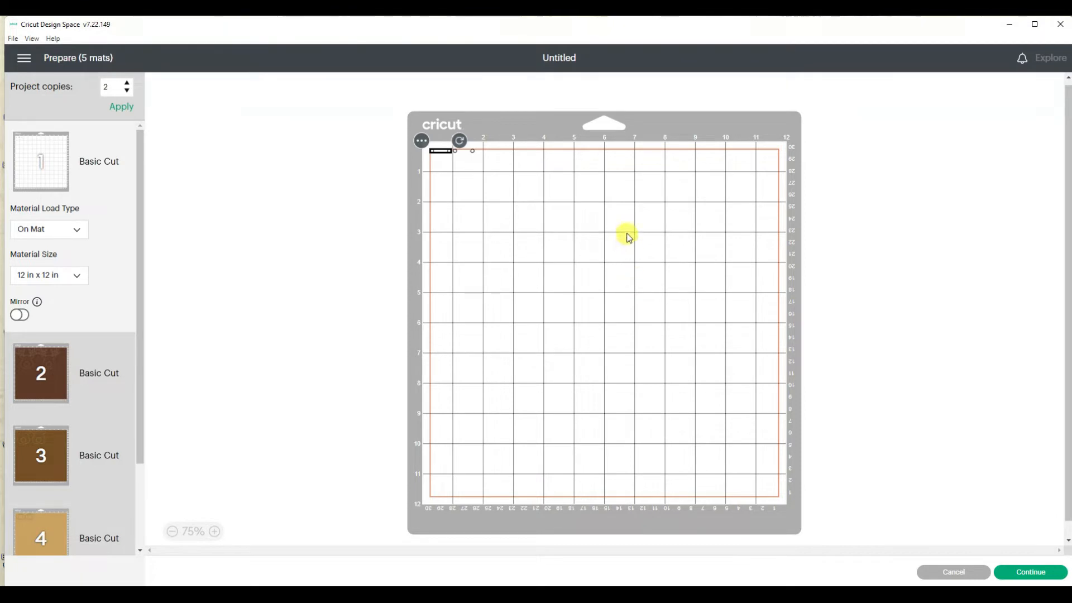
- Move the second pair of small eye circles slightly away from the first on mat 1, and display mat 2
click(474, 152)
drag(476, 153, 492, 153)
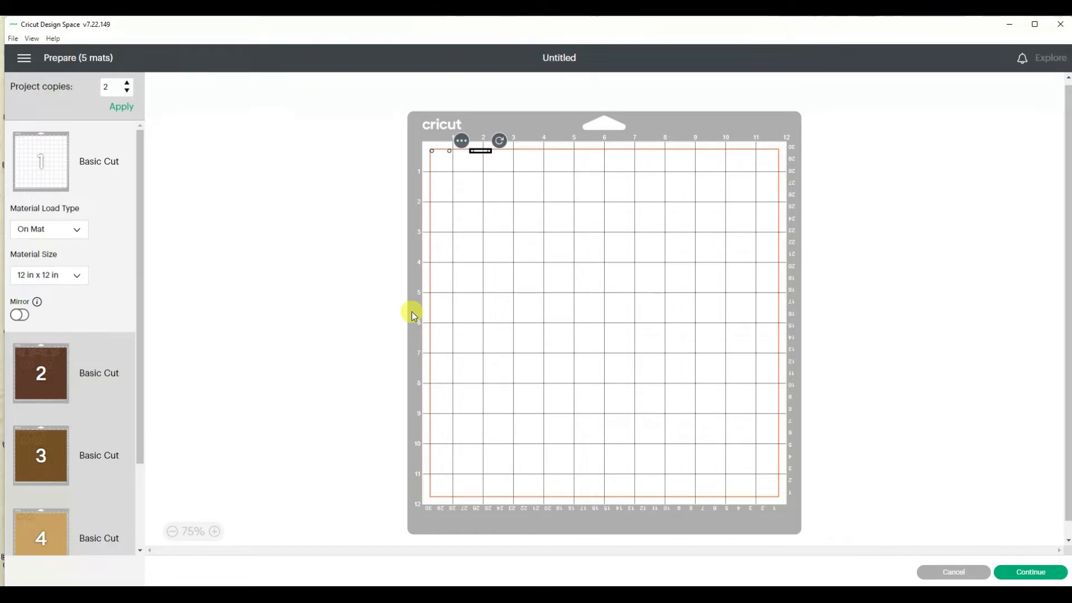
click(52, 373)
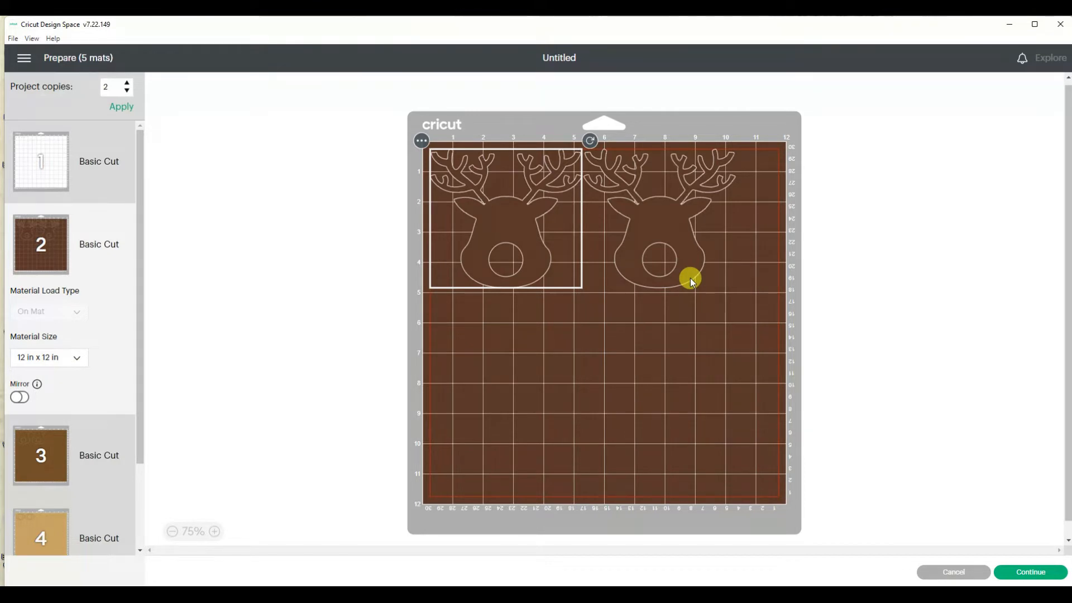
- Rotate the second reindeer head on mat 2 upside down and move it about 0.9 in closer so its antlers nest beside the first head
click(693, 240)
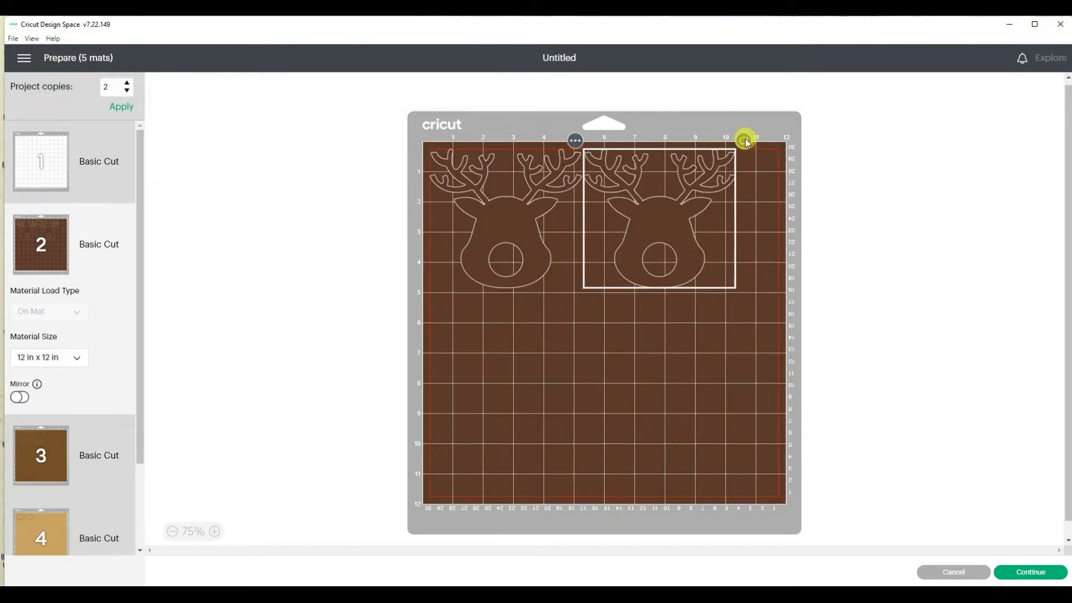
drag(745, 141, 605, 269)
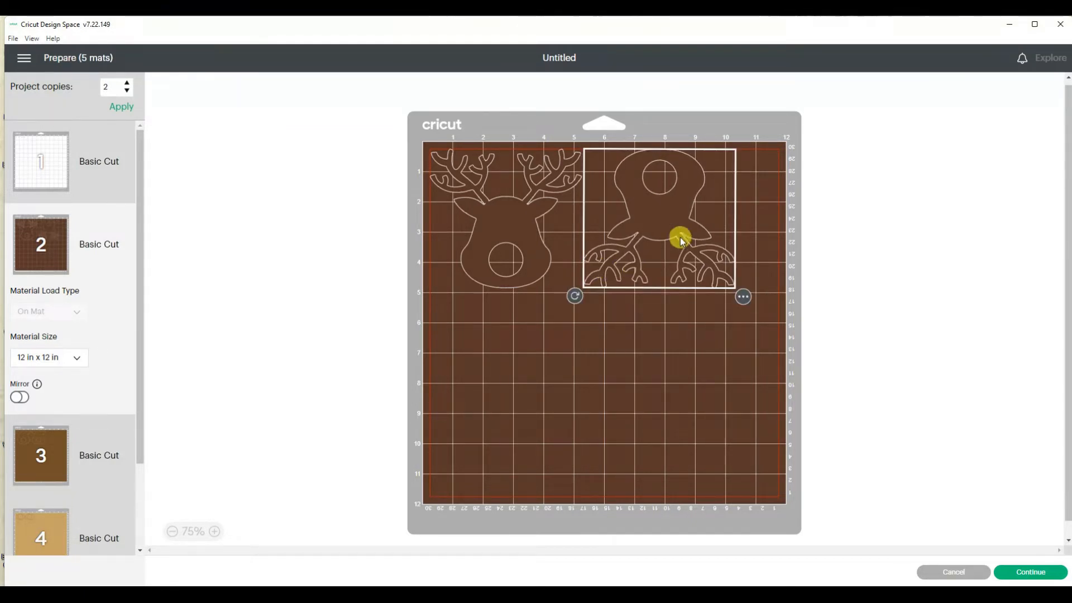
drag(681, 210, 654, 210)
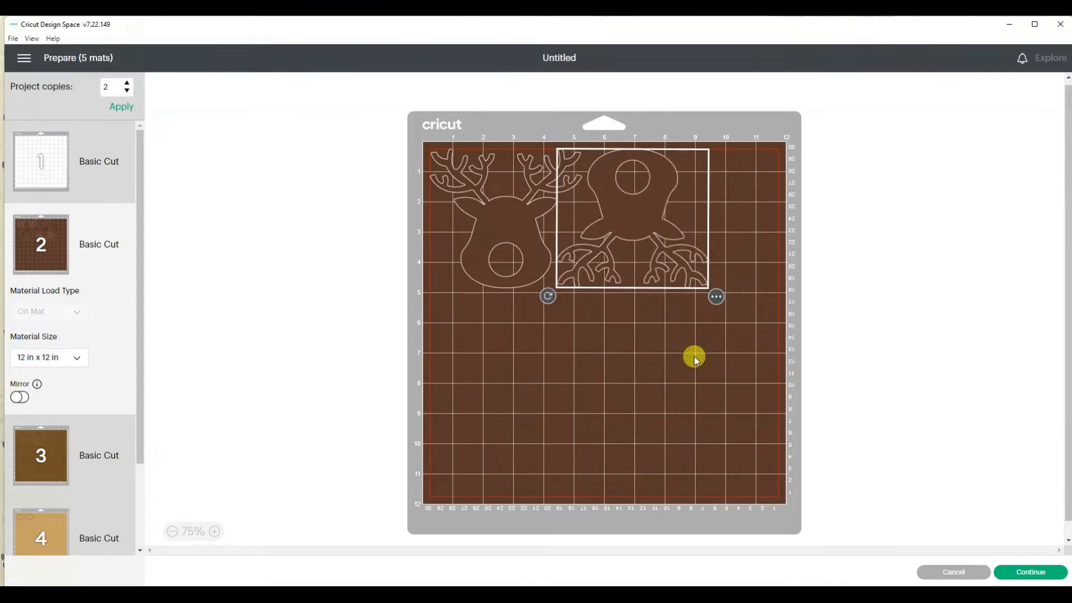
click(694, 356)
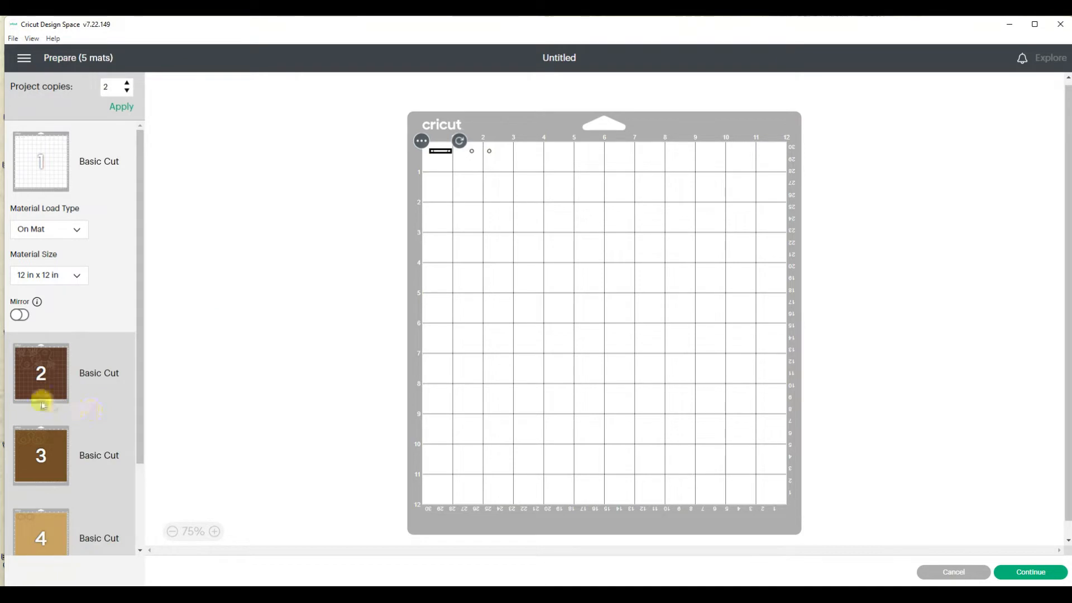
- Review the piece layouts on mats 2, 3, 4 and 5 in turn
click(40, 371)
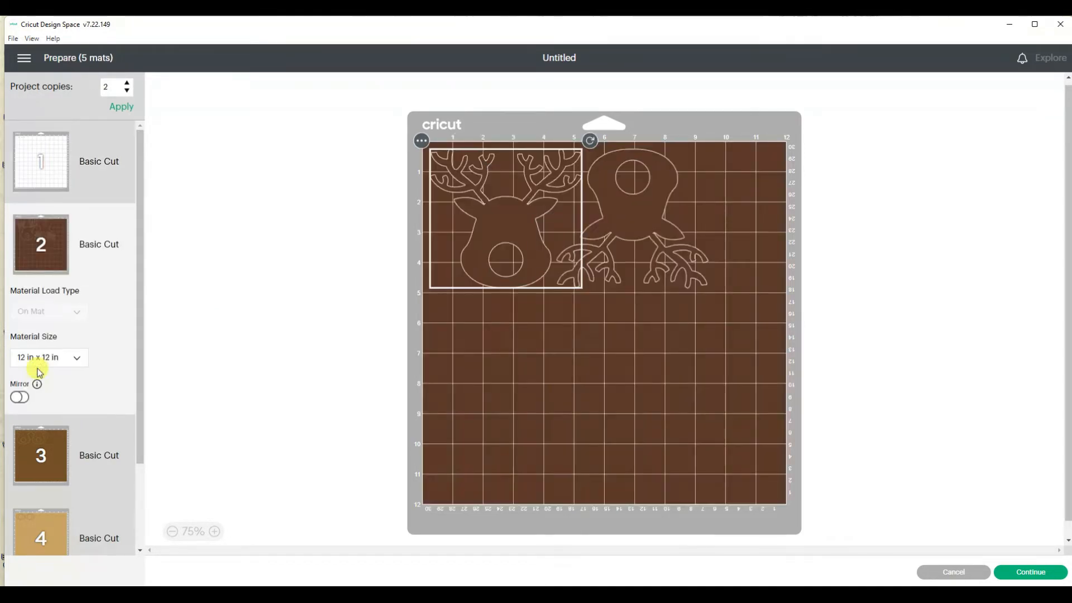
click(45, 440)
scroll(46, 438, down, 2)
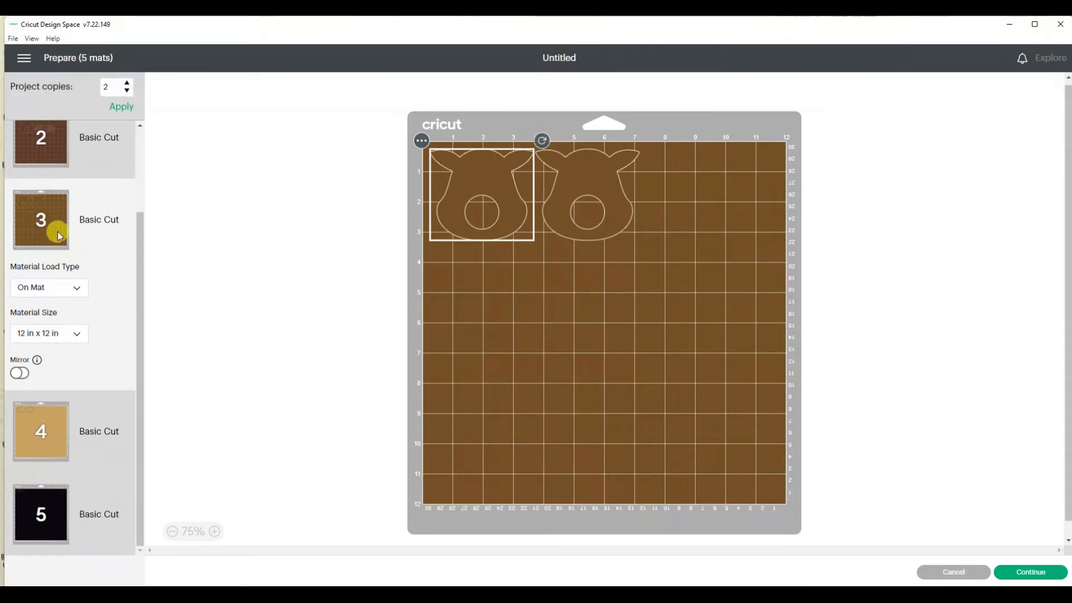
click(49, 430)
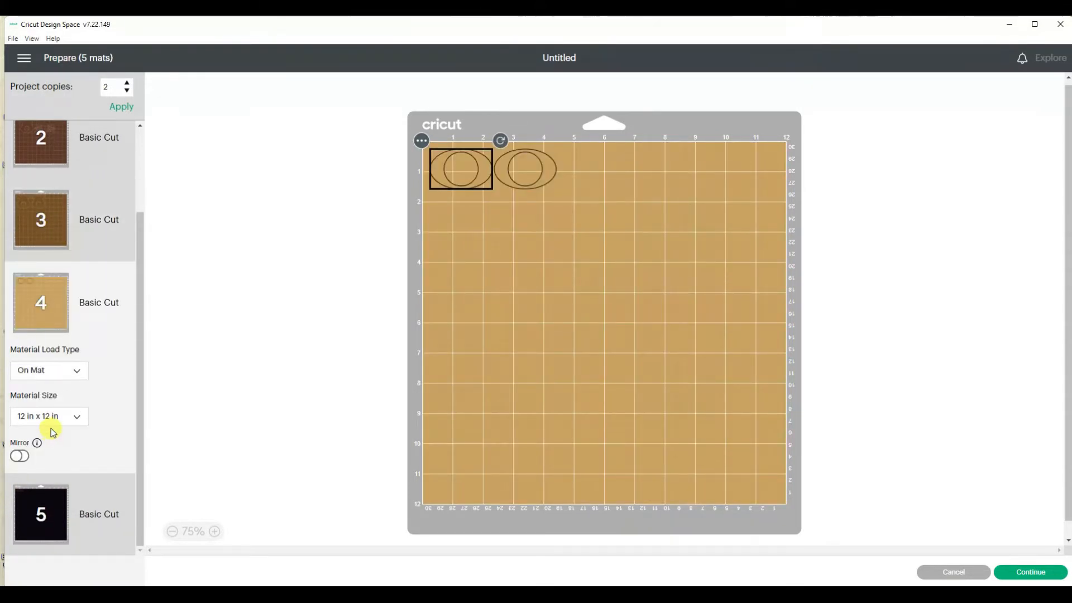
click(35, 506)
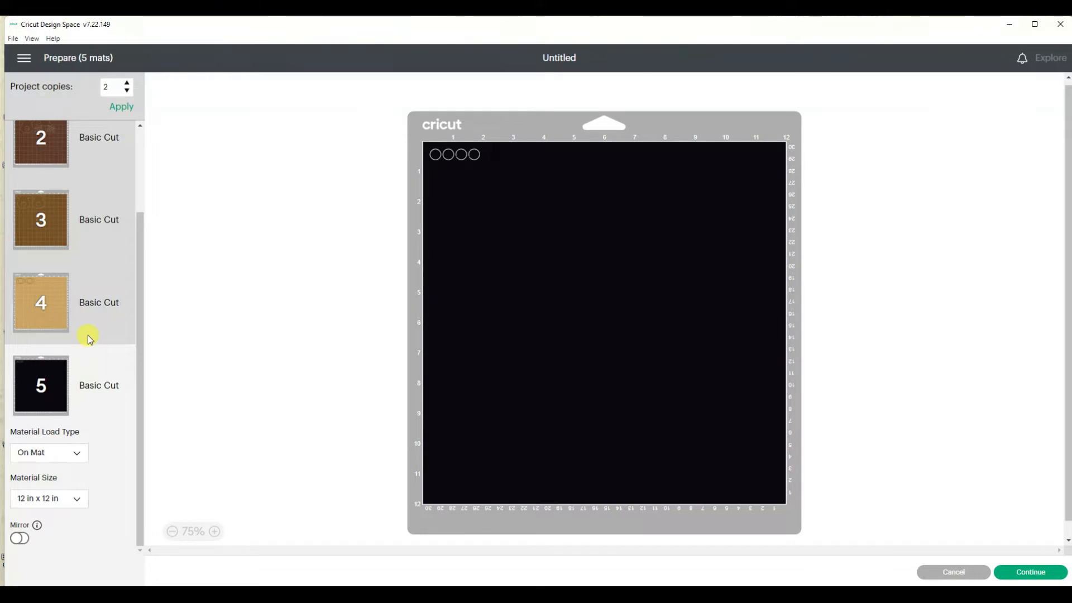
- Return to mat 1 and continue from mat preparation to the Make stage
scroll(87, 345, up, 3)
click(42, 162)
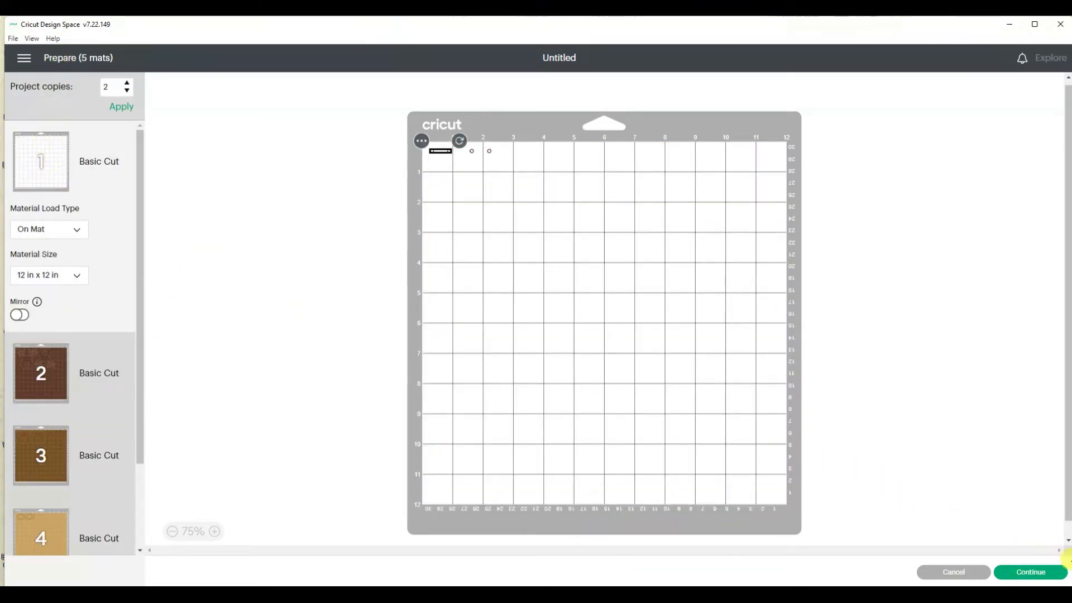
click(1043, 573)
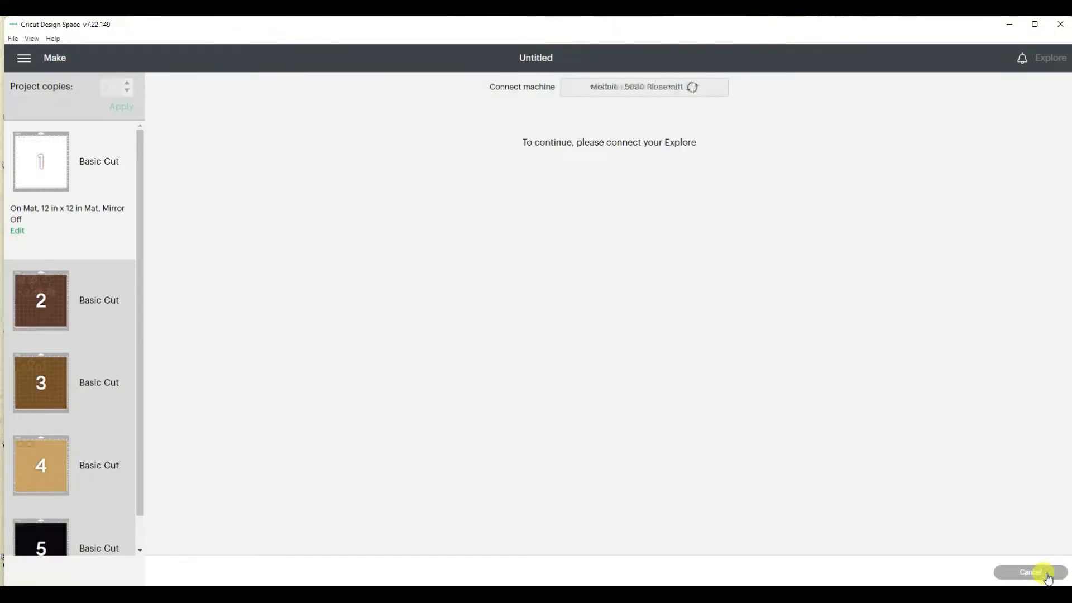